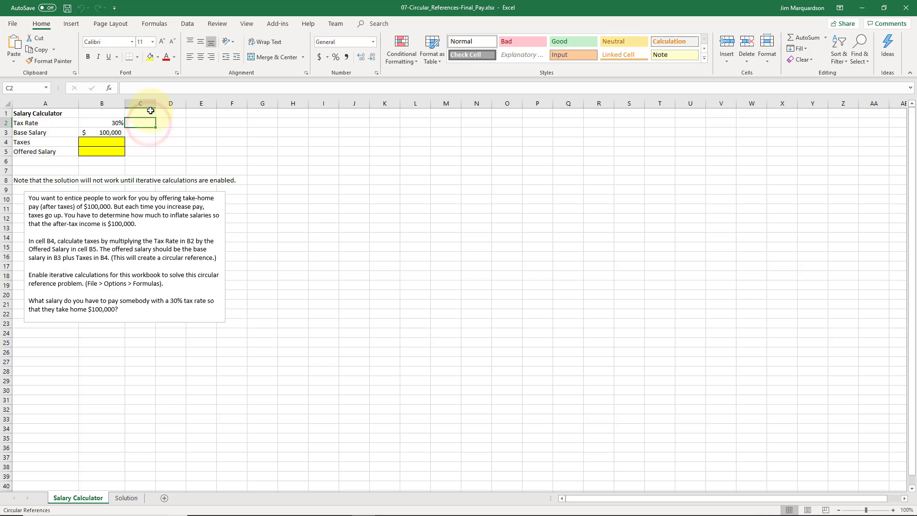
# - Review the salary calculator cells, the problem description and the note in A8 about enabling iterative calculations
pyautogui.press('Left')
pyautogui.press('Left')
pyautogui.press('Up')
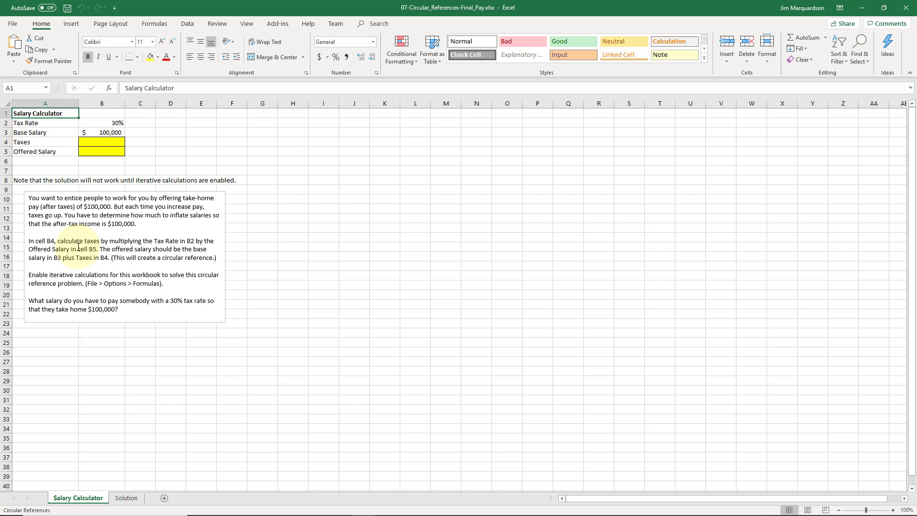
pyautogui.click(220, 180)
pyautogui.press('Left')
pyautogui.press('Left')
pyautogui.press('Left')
pyautogui.press('Left')
pyautogui.press('Left')
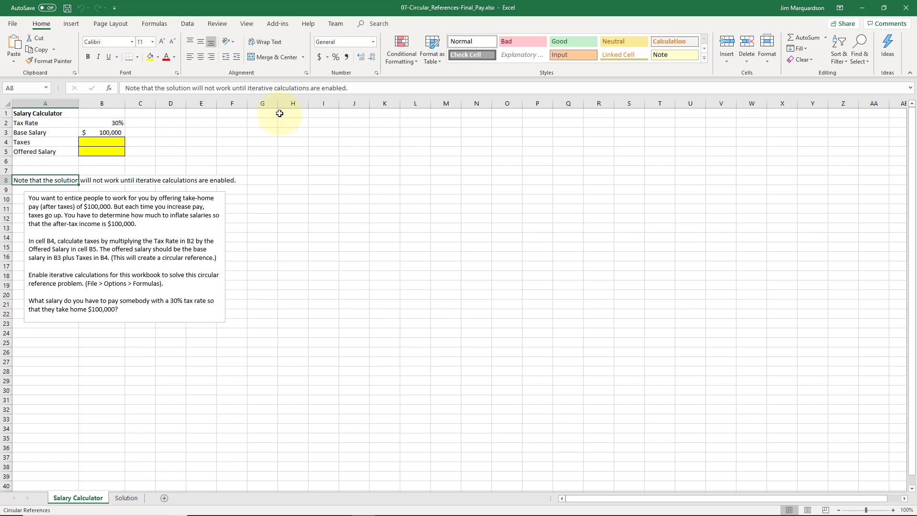
# - Calculate the taxes in B4 as base salary times tax rate with the formula =B3*B2
pyautogui.click(106, 142)
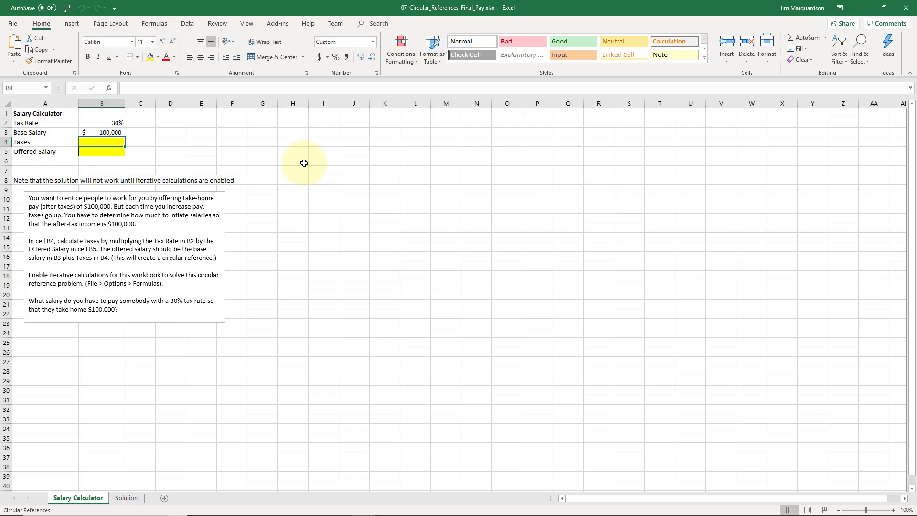
pyautogui.write('=')
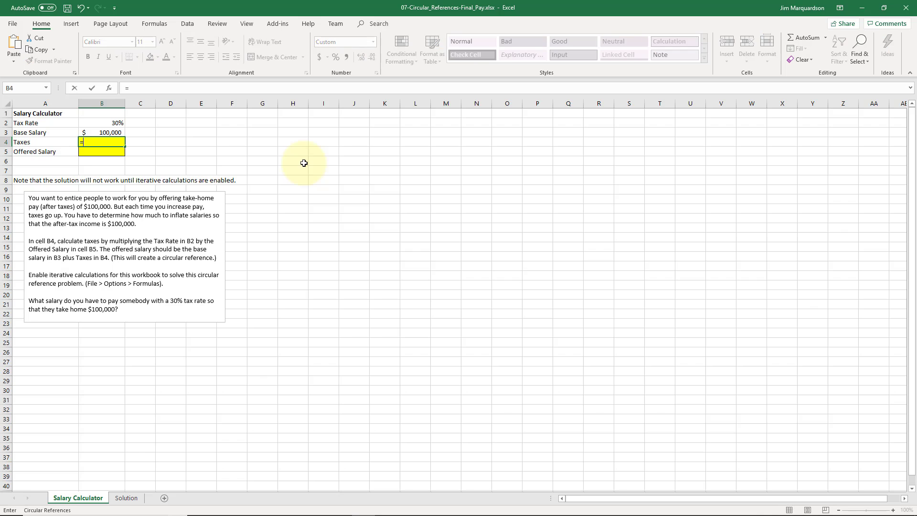
pyautogui.click(105, 133)
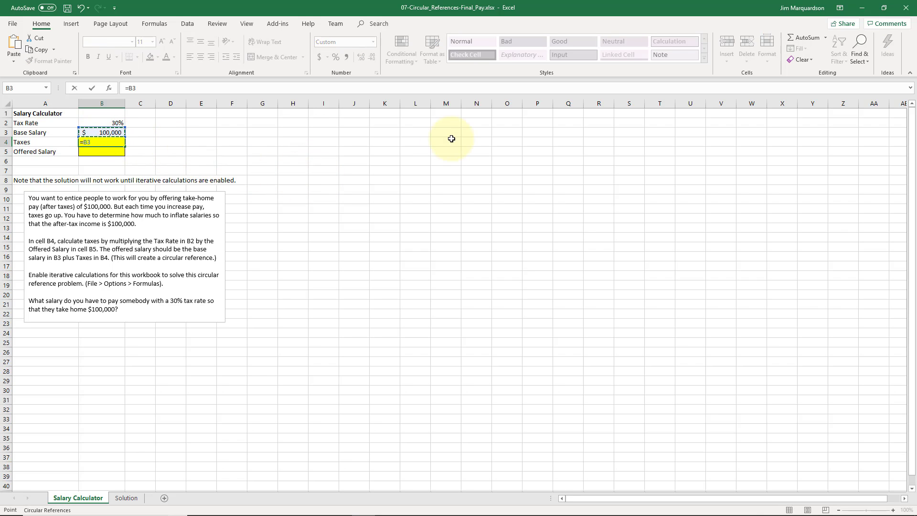
pyautogui.write('*')
pyautogui.click(102, 123)
pyautogui.press('Return')
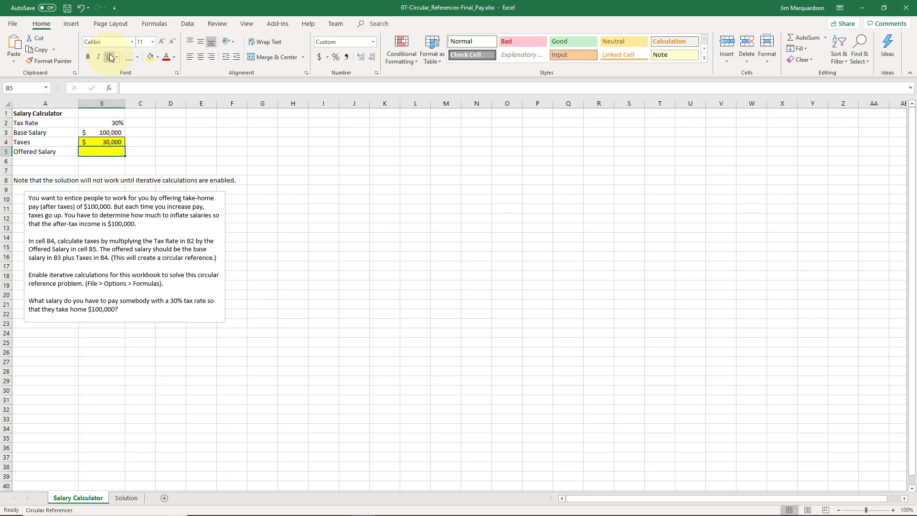
pyautogui.press('Up')
pyautogui.press('Up')
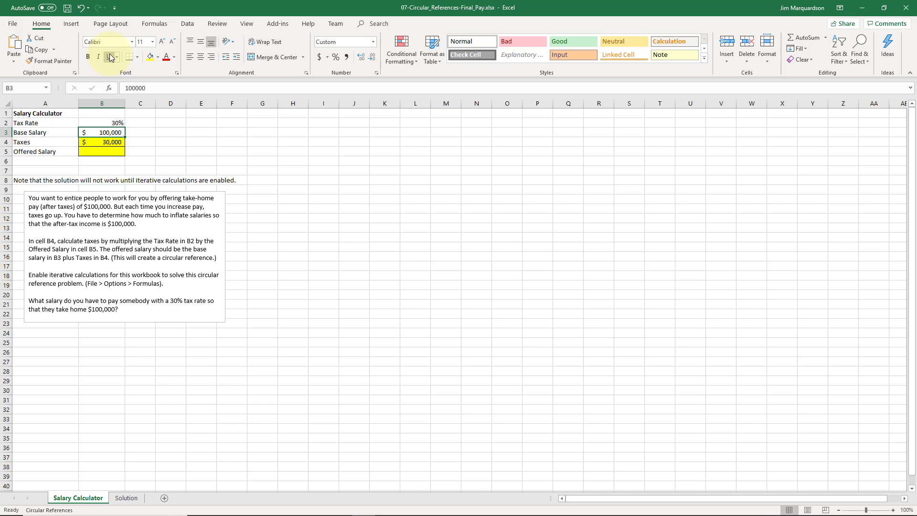
pyautogui.press('Down')
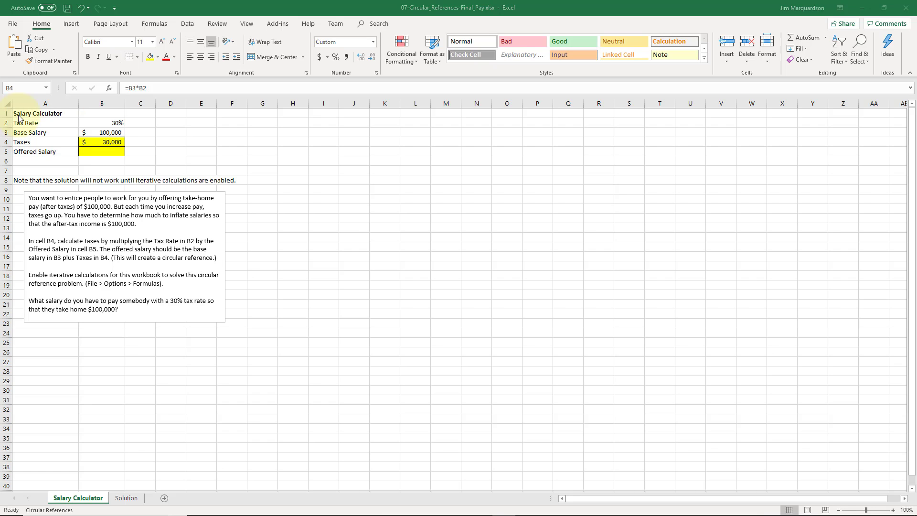
# - Calculate the offered salary in B5 as base salary minus taxes with the formula =B3-B4
pyautogui.click(107, 153)
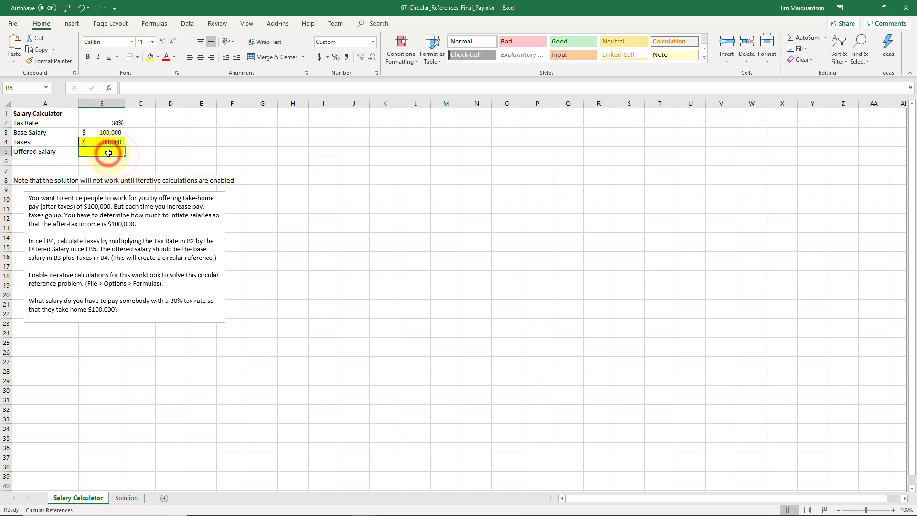
pyautogui.write('=')
pyautogui.click(106, 133)
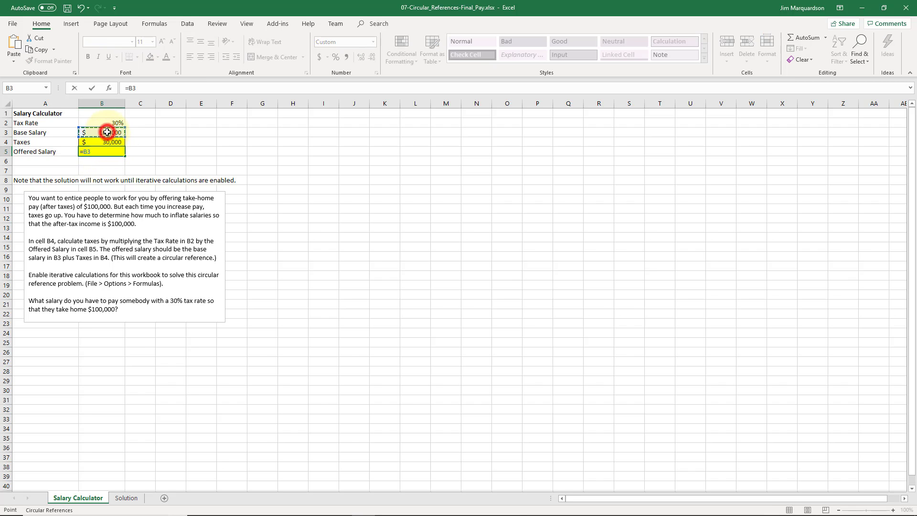
pyautogui.write('-')
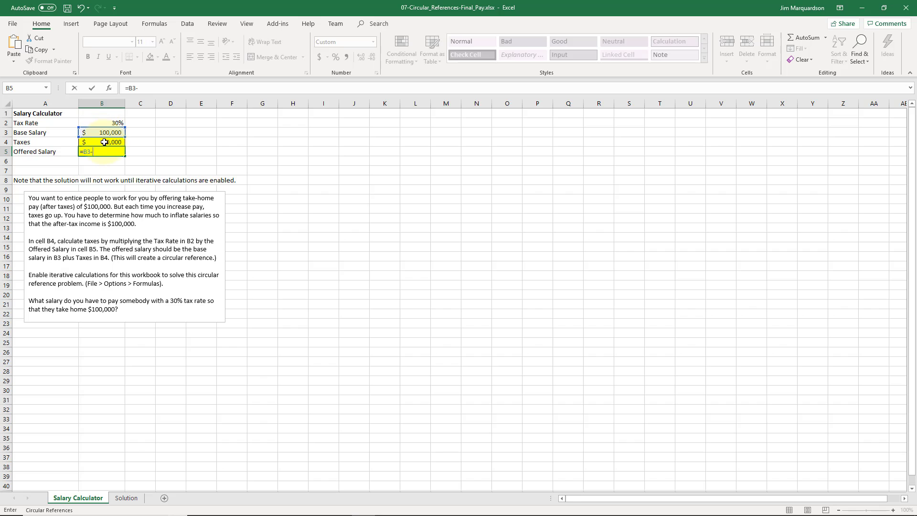
pyautogui.click(104, 142)
pyautogui.press('Return')
# - Try base salaries of 12000, 120000 and 140000 in turn in cell B3
pyautogui.click(104, 142)
pyautogui.press('Up')
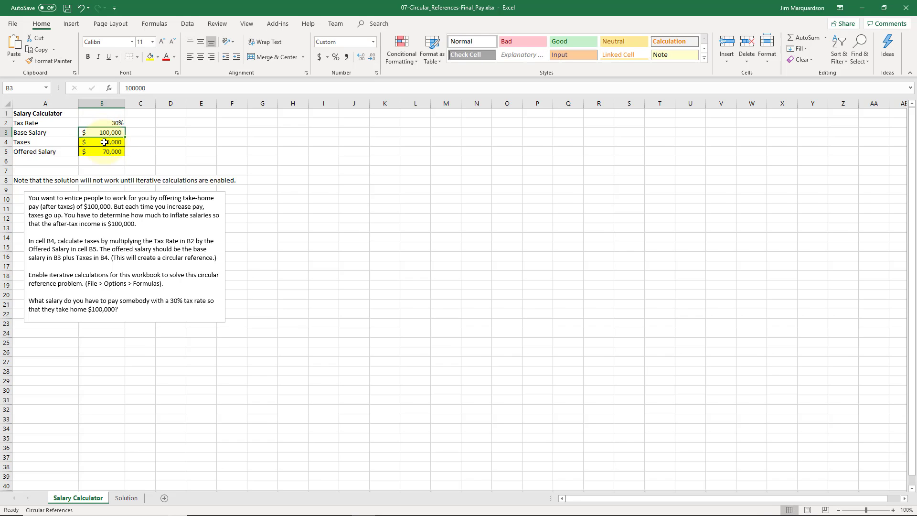
pyautogui.write('12000')
pyautogui.press('Return')
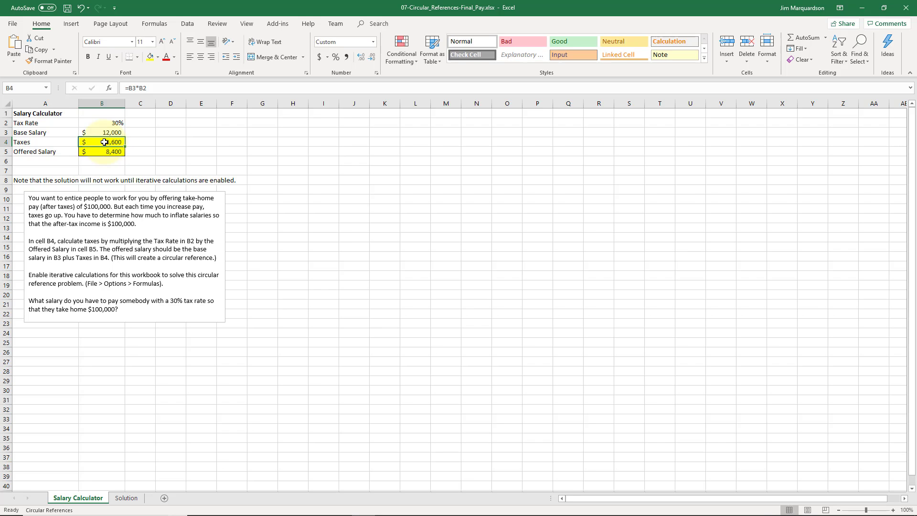
pyautogui.press('Up')
pyautogui.write('120000')
pyautogui.write('14')
pyautogui.write('000')
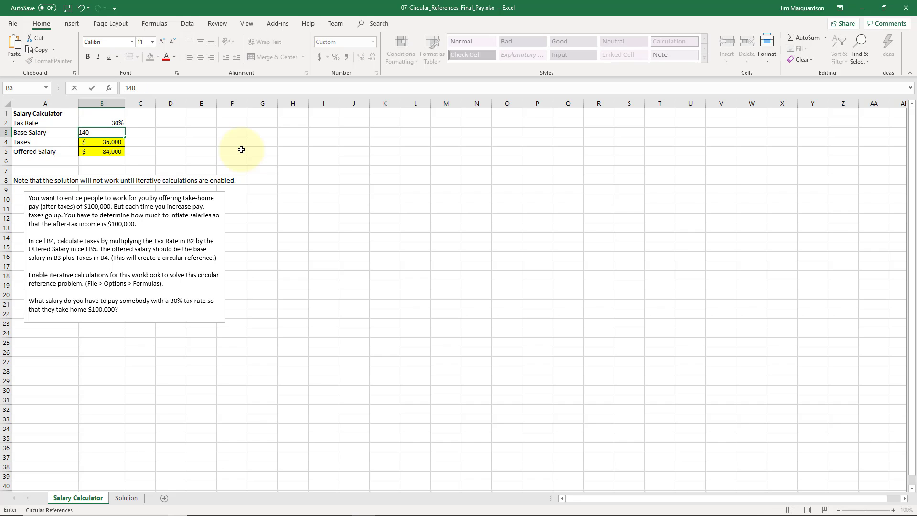
pyautogui.write('00')
pyautogui.hotkey('ctrl', 'Return')
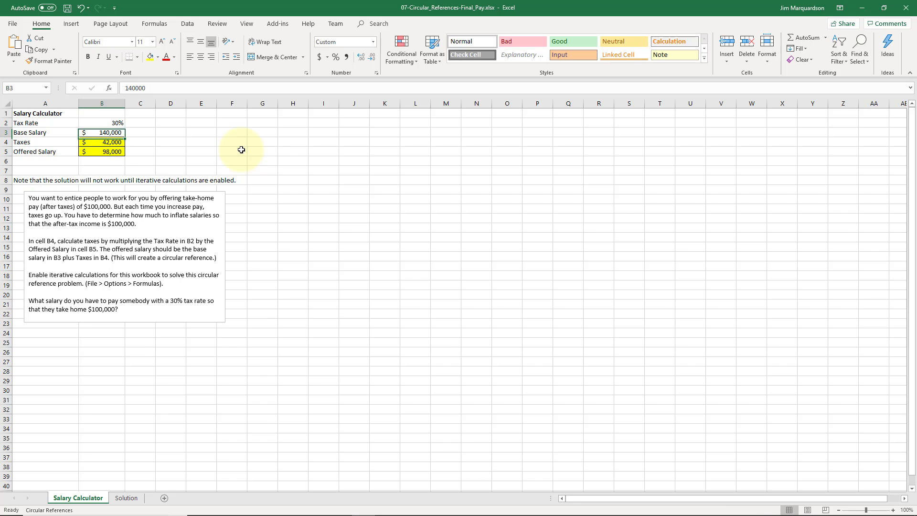
# - Try base salaries of 142000 and 143000 in turn in cell B3
pyautogui.write('142000')
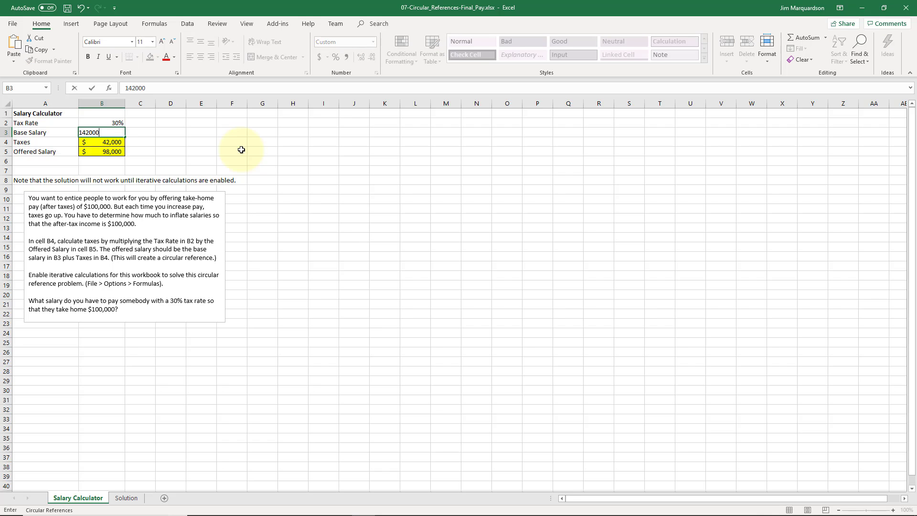
pyautogui.hotkey('ctrl', 'Return')
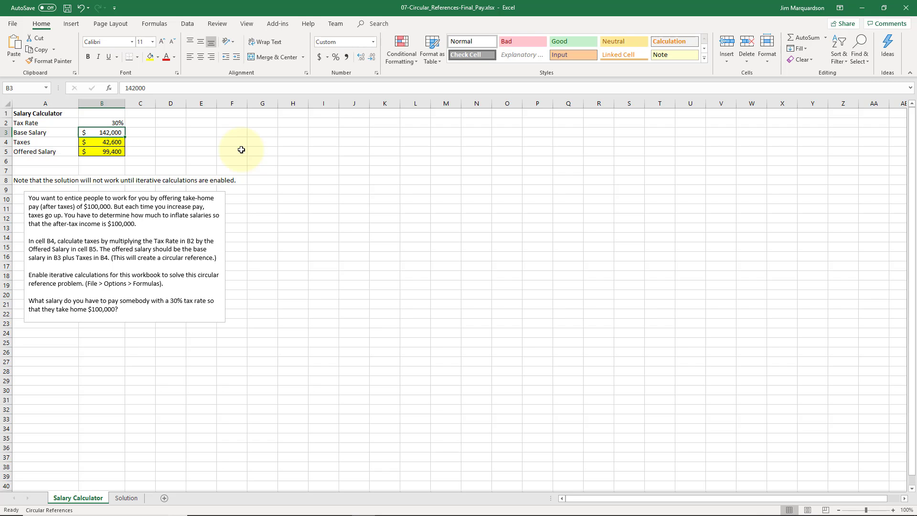
pyautogui.write('143,')
pyautogui.write('0')
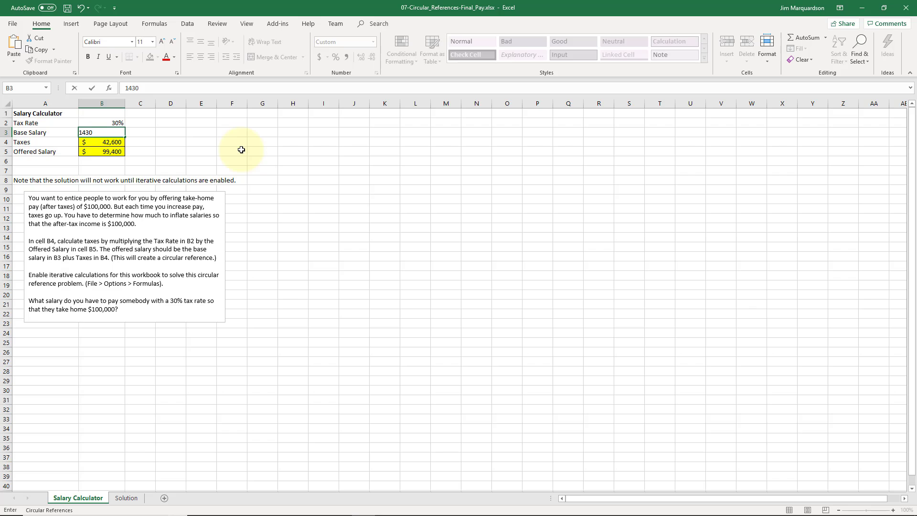
pyautogui.write('00')
pyautogui.press('Return')
pyautogui.press('Up')
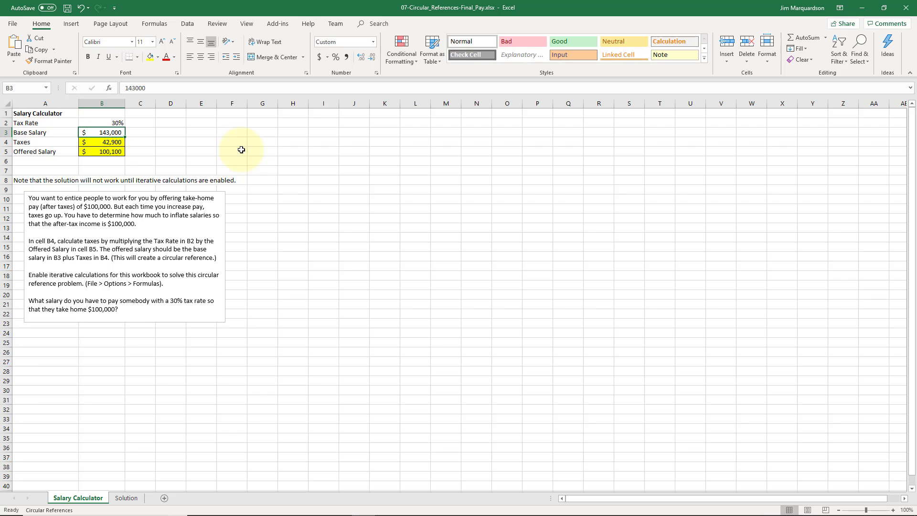
# - Reset the base salary in B3 to 100000 and clear the formulas in B4 and B5
pyautogui.write('1')
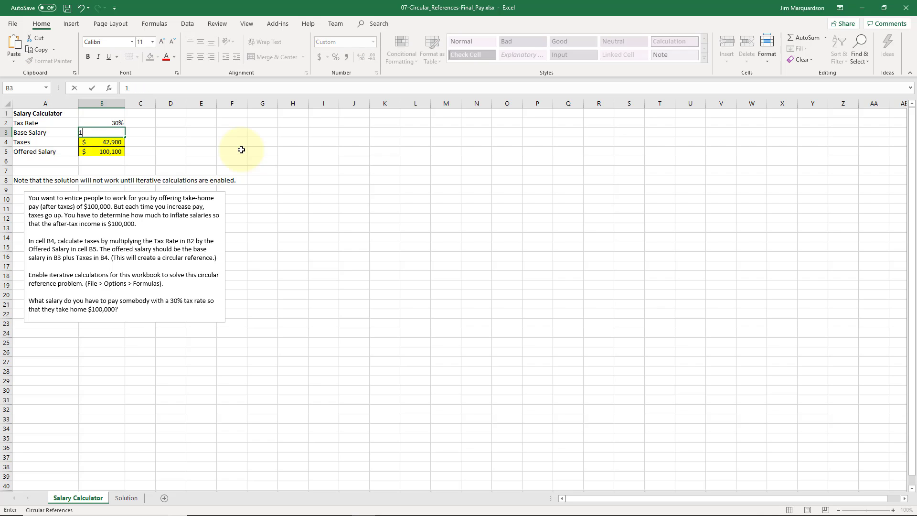
pyautogui.write('00000')
pyautogui.press('Return')
pyautogui.press('Delete')
pyautogui.press('Down')
pyautogui.press('Delete')
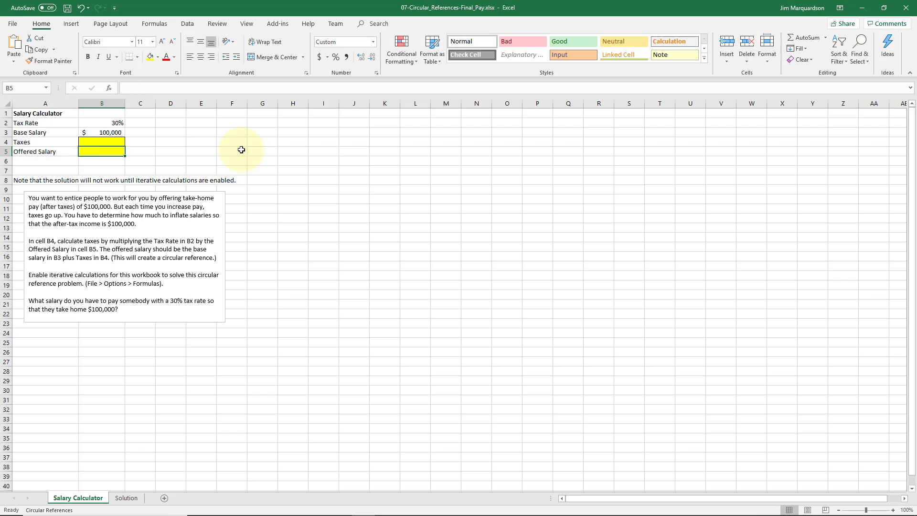
# - Calculate the taxes in B4 as tax rate times offered salary with the formula =B2*B5
pyautogui.press('Up')
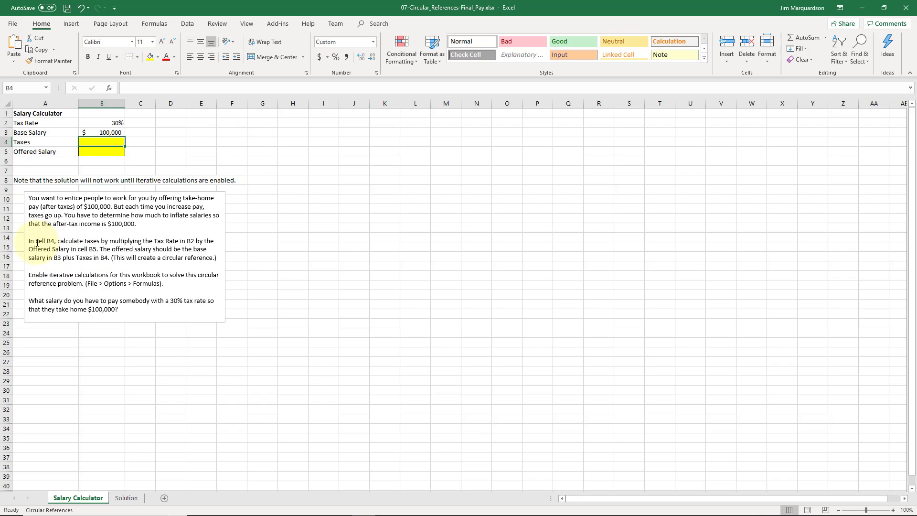
pyautogui.click(104, 141)
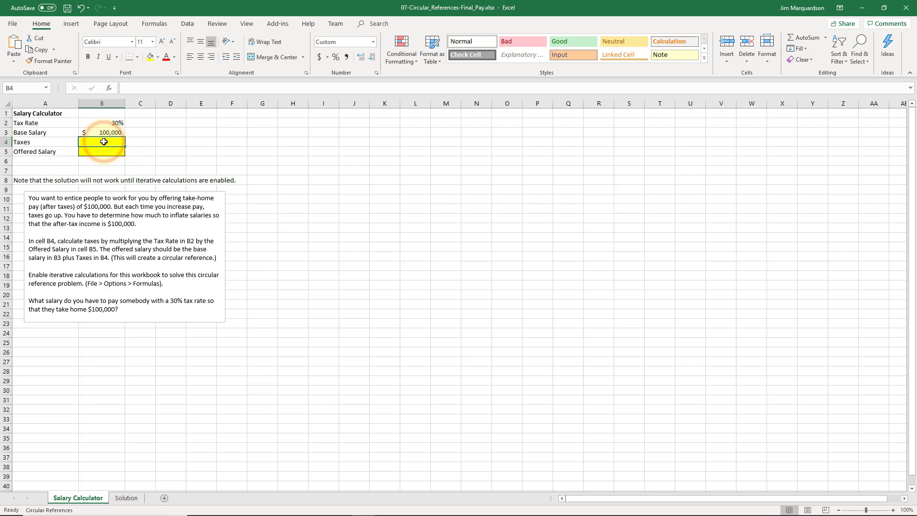
pyautogui.write('=')
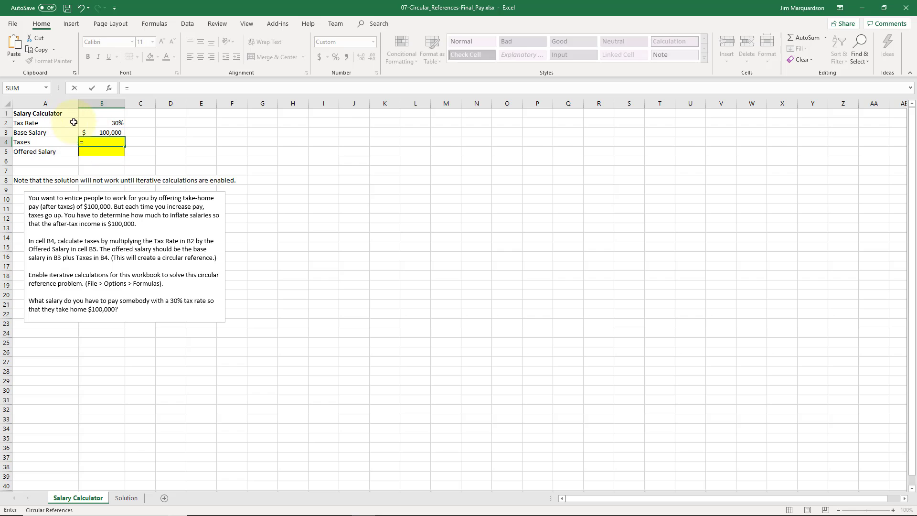
pyautogui.click(98, 125)
pyautogui.write('*')
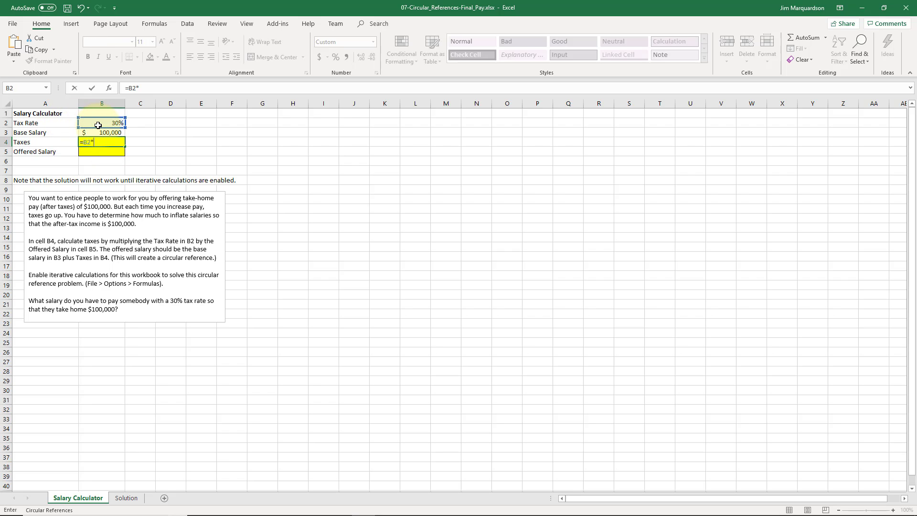
pyautogui.click(101, 152)
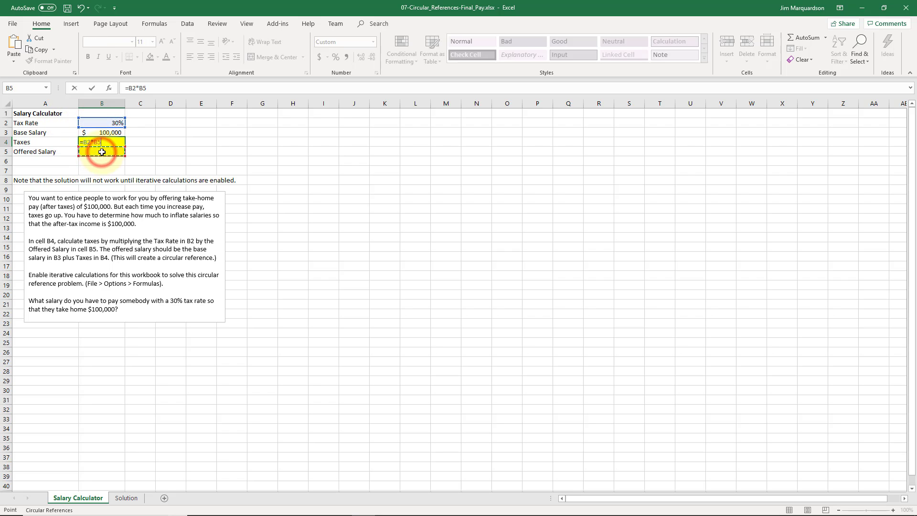
pyautogui.press('Return')
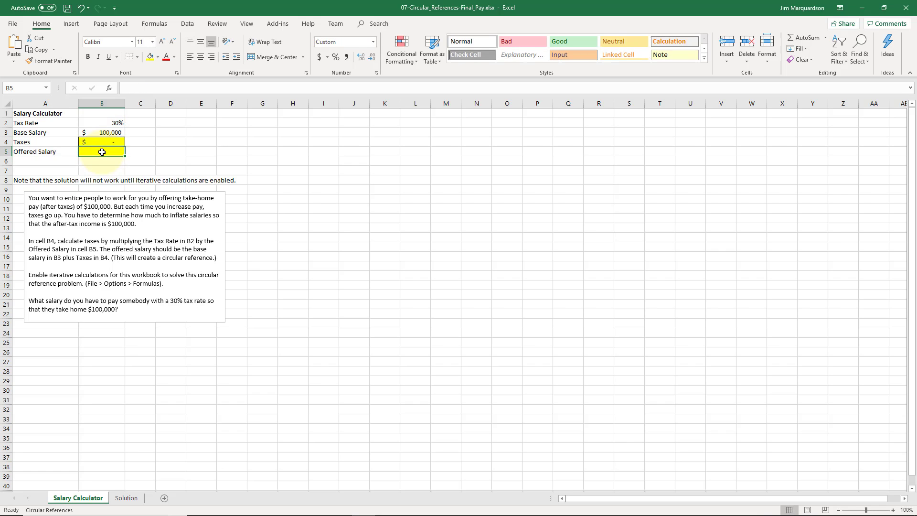
# - Calculate the offered salary in B5 as base salary plus taxes with the formula =B3+B4
pyautogui.write('=')
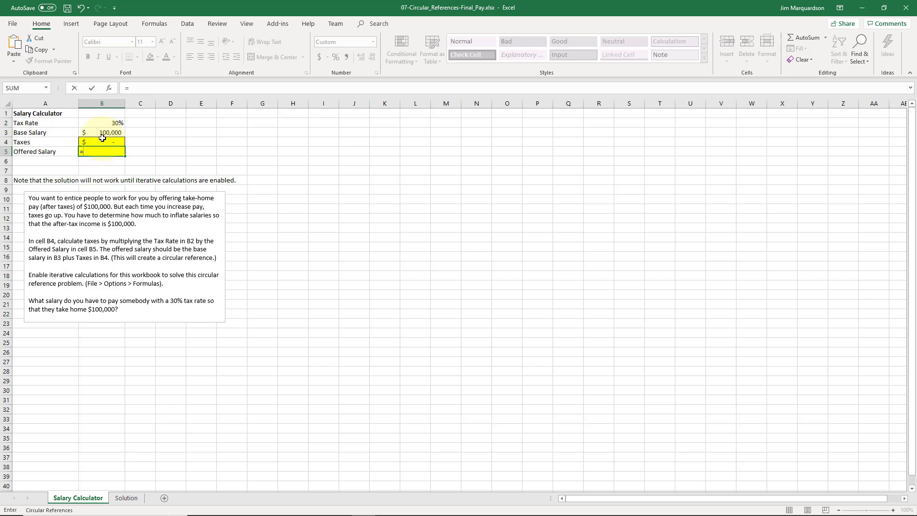
pyautogui.click(102, 132)
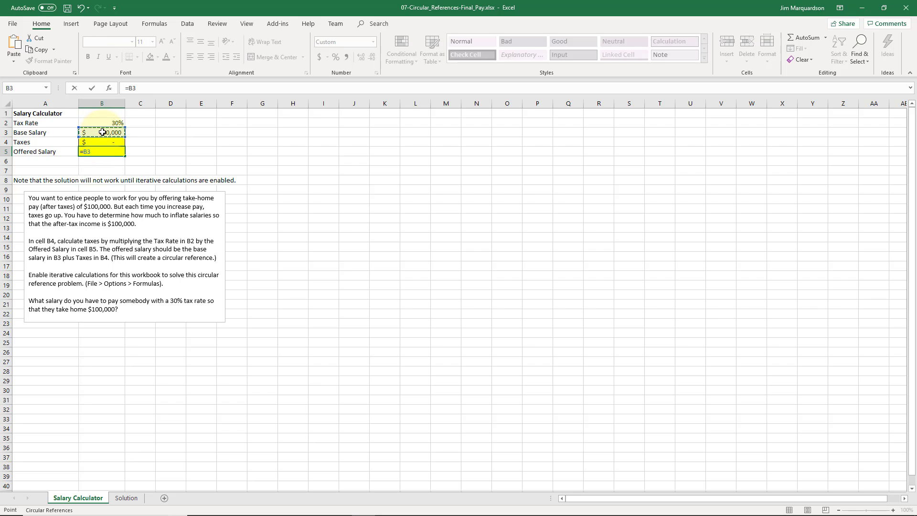
pyautogui.write('+')
pyautogui.click(105, 141)
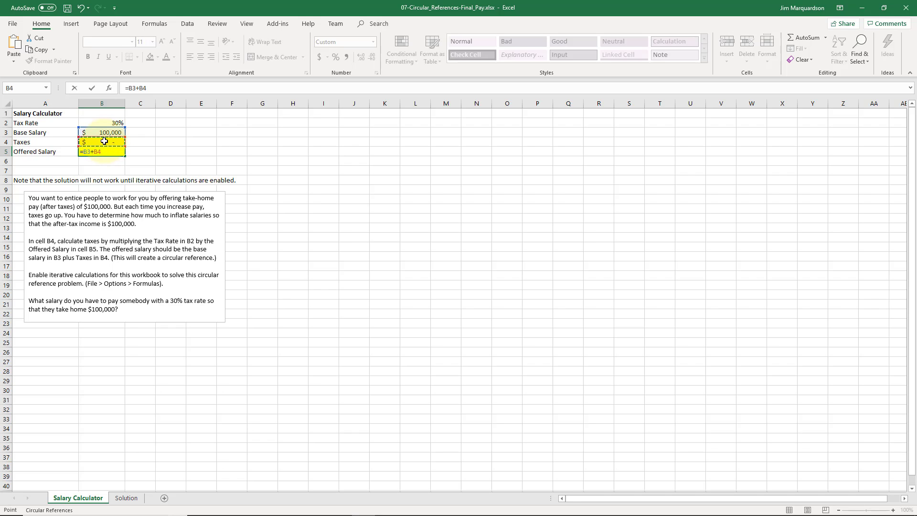
pyautogui.press('Return')
pyautogui.press('Up')
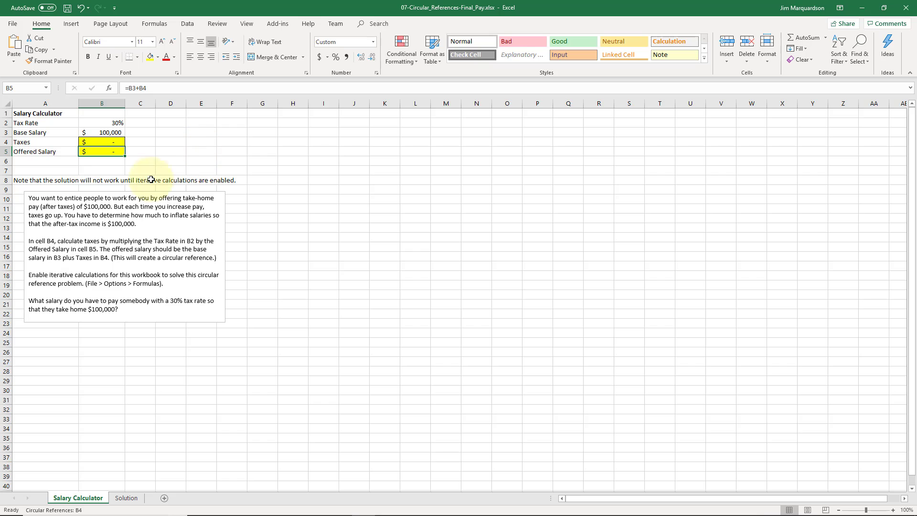
# - Enable iterative calculation for the workbook in the formula calculation options
pyautogui.click(104, 125)
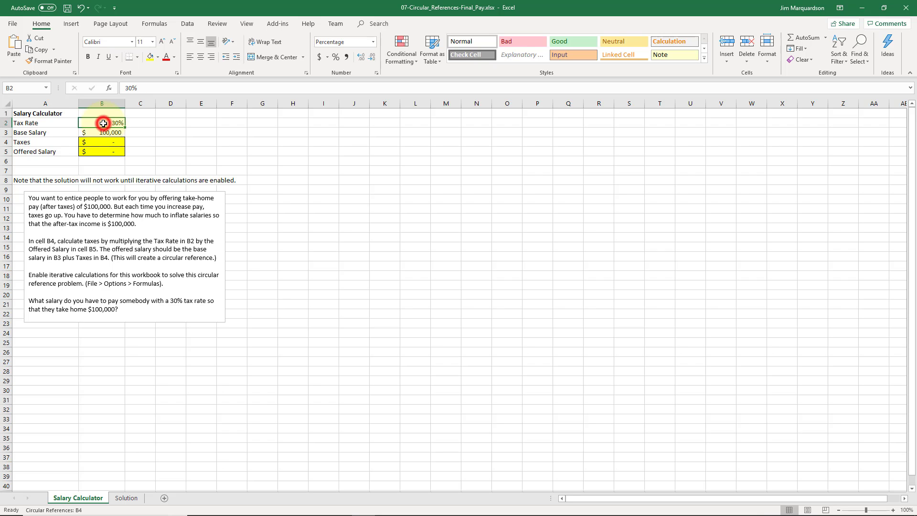
pyautogui.click(68, 115)
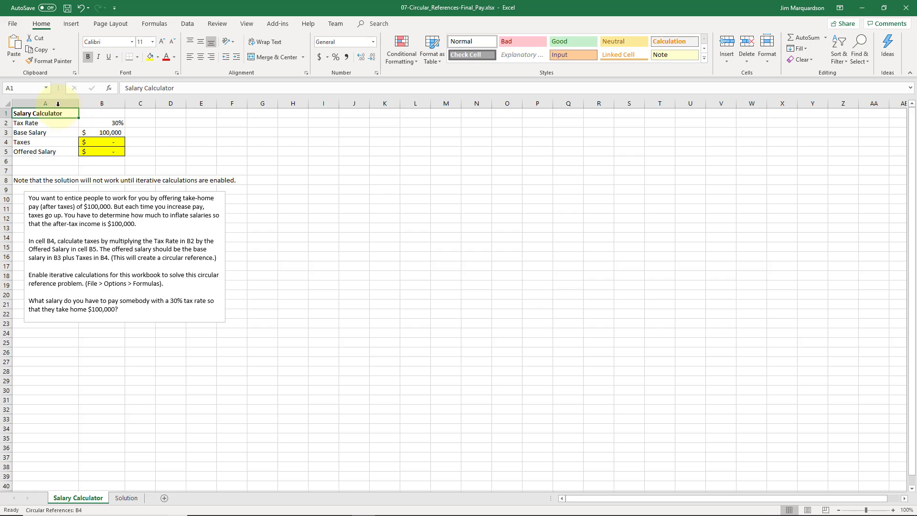
pyautogui.click(17, 24)
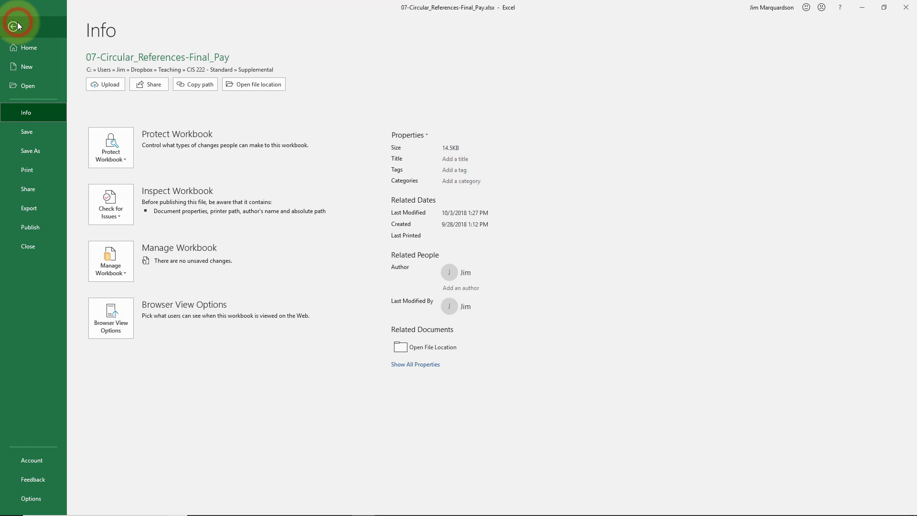
pyautogui.click(47, 499)
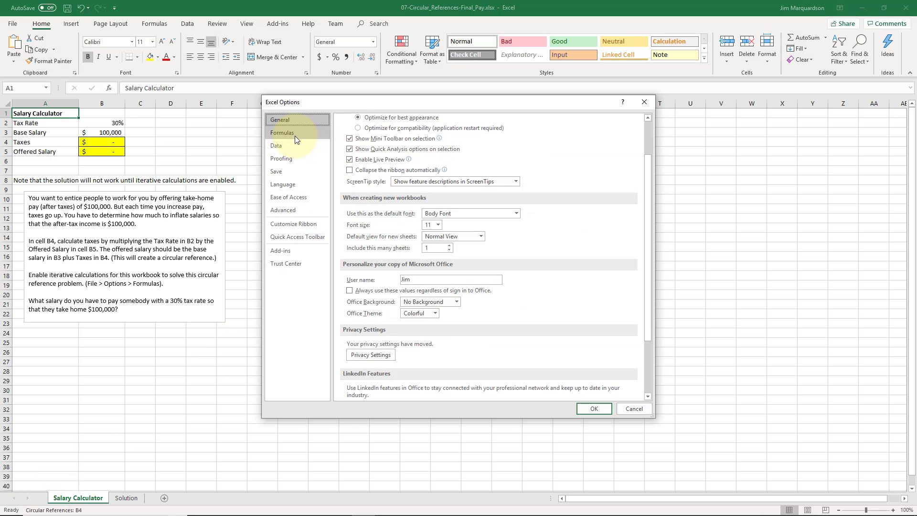
pyautogui.click(294, 135)
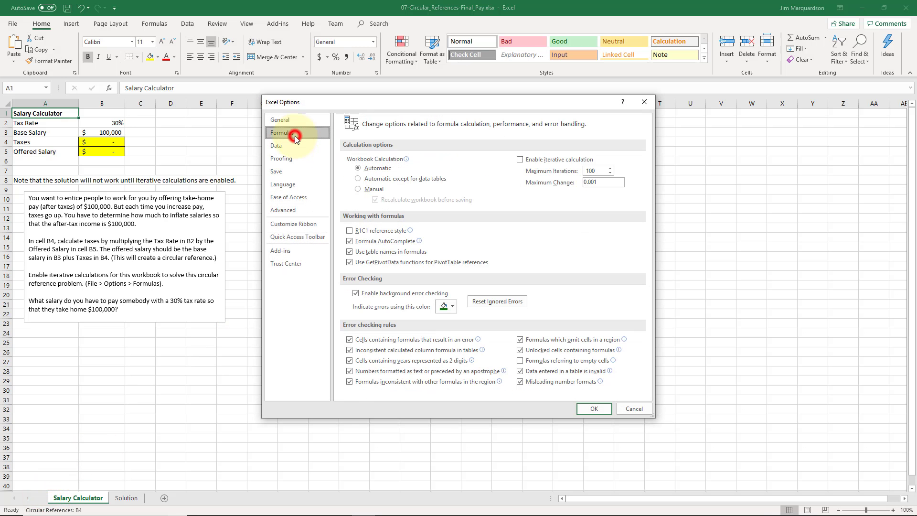
pyautogui.click(520, 160)
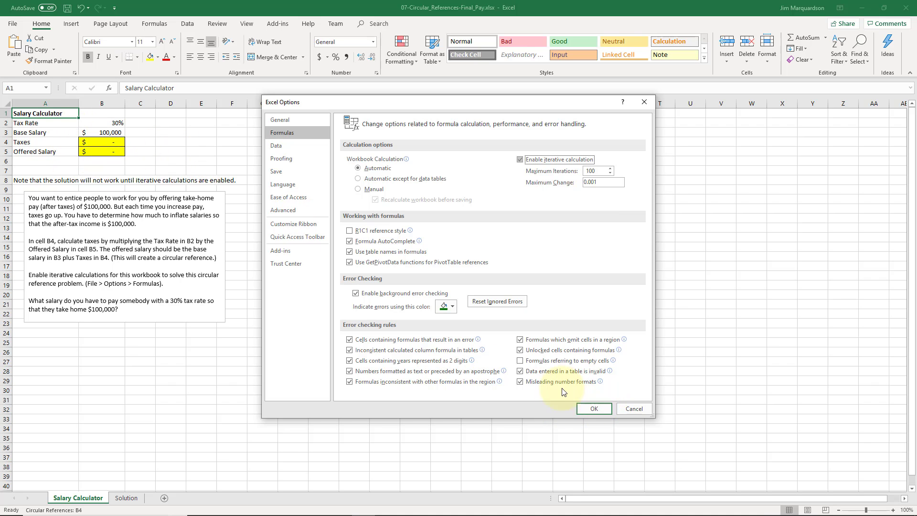
pyautogui.click(588, 409)
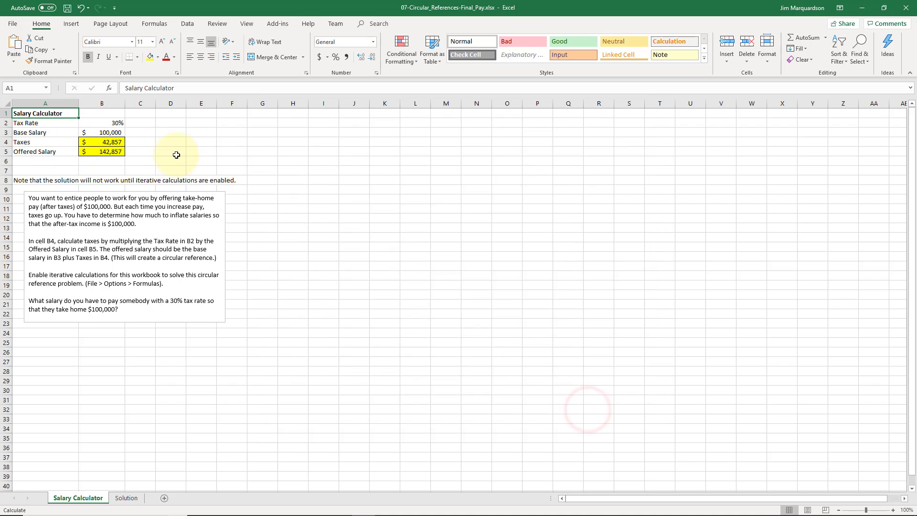
# - Examine the taxes formula in B4, the offered salary formula in B5 and the base salary in B3
pyautogui.click(142, 151)
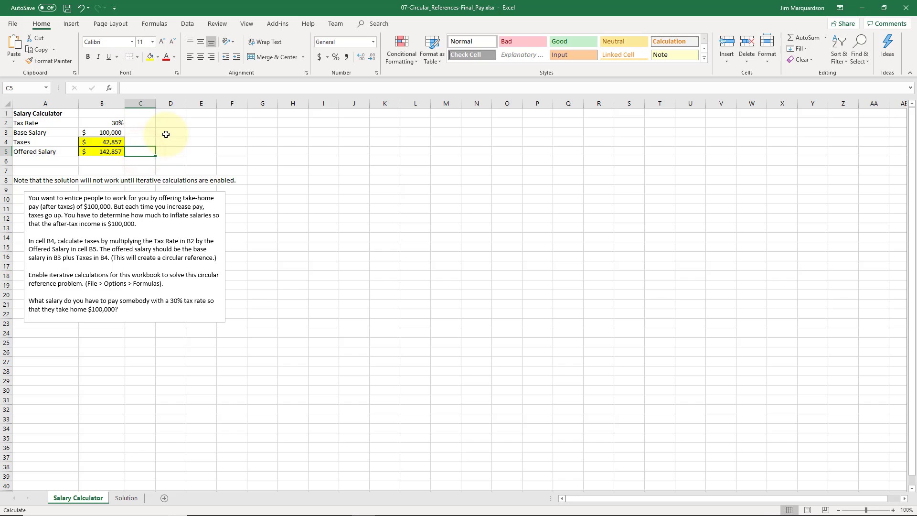
pyautogui.press('Left')
pyautogui.press('Up')
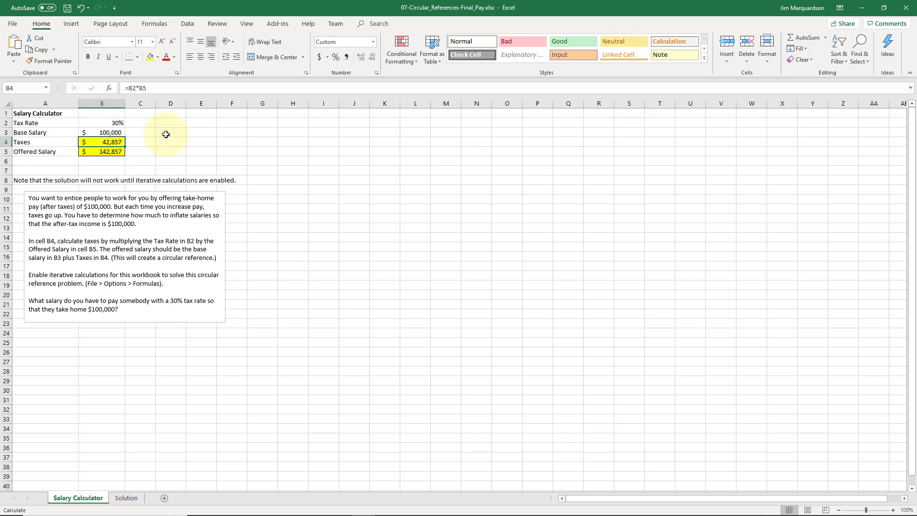
pyautogui.press('Down')
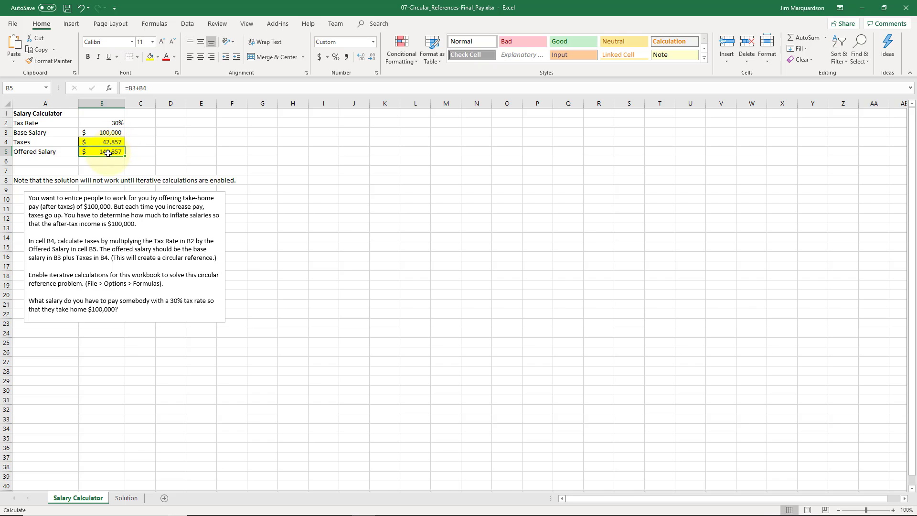
pyautogui.click(100, 132)
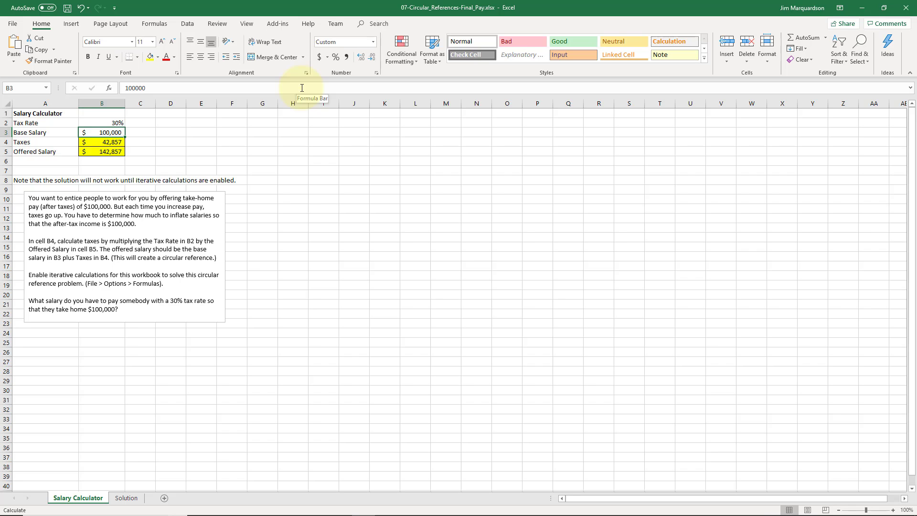
# - Try a sales-tax-style case with a tax rate of 6.725% in B2 and a base salary of 1.50 in B3
pyautogui.press('Up')
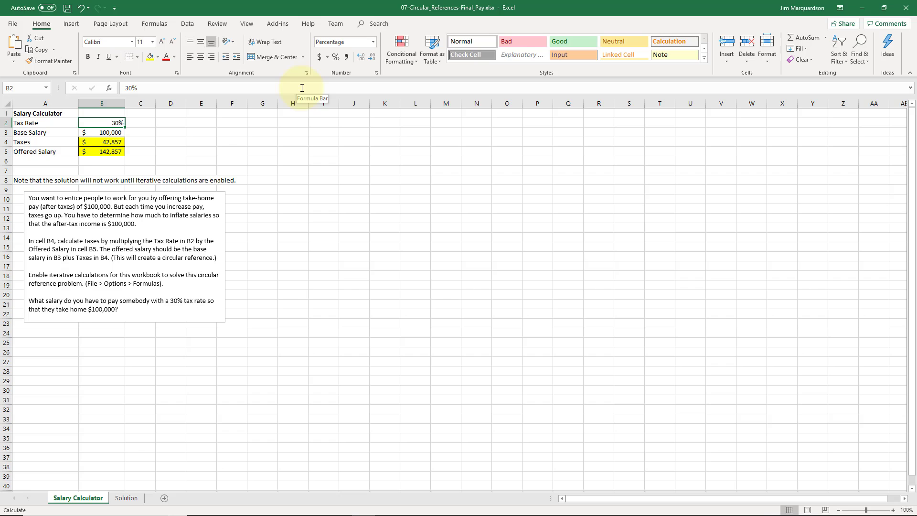
pyautogui.write('6.72')
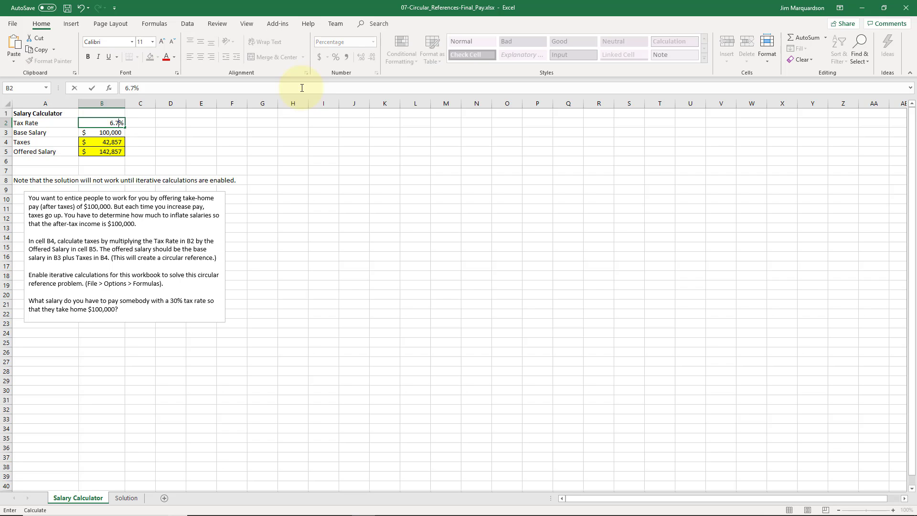
pyautogui.write('5')
pyautogui.press('Return')
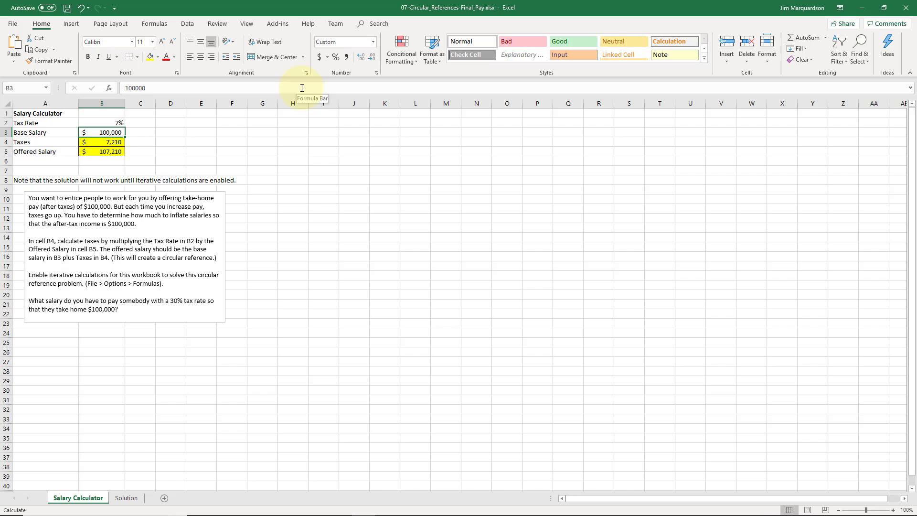
pyautogui.write('1')
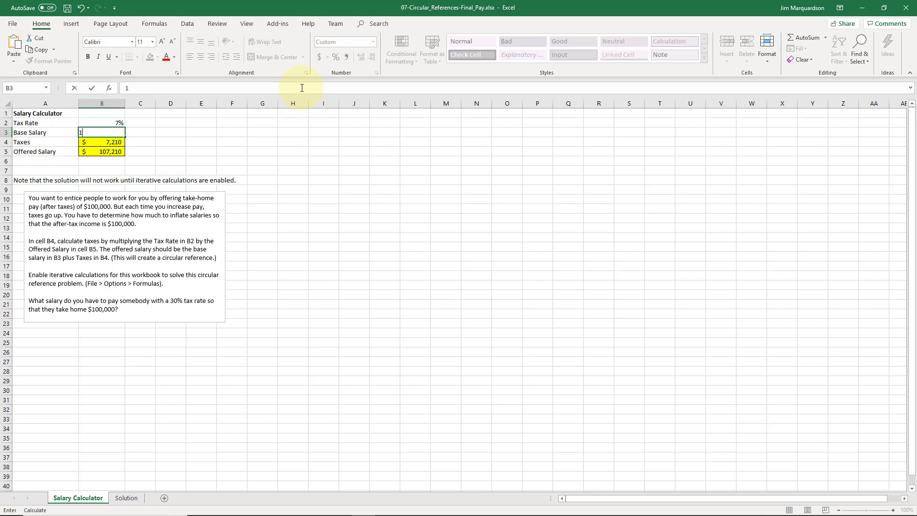
pyautogui.write('.50')
pyautogui.press('Return')
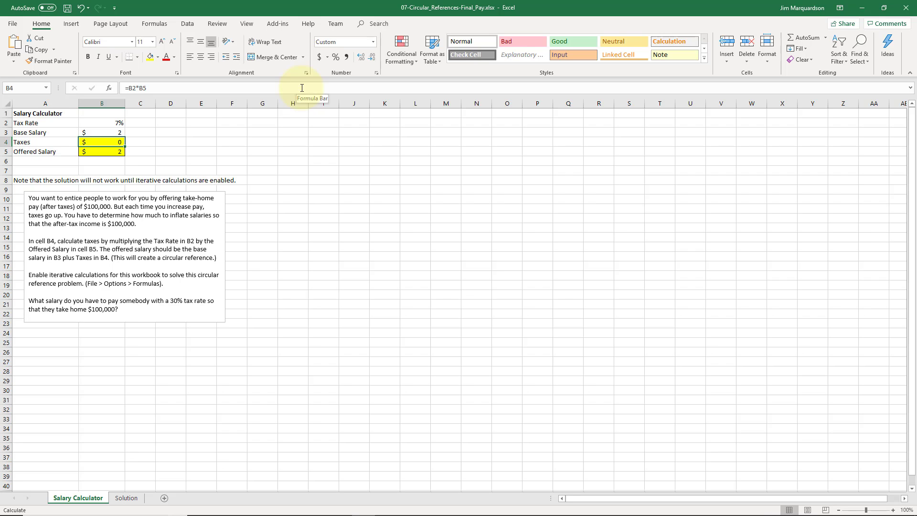
# - Display the base salary, taxes and offered salary in B3:B5 with two decimal places
pyautogui.press('Down')
pyautogui.hotkey('shift', 'Up')
pyautogui.hotkey('shift', 'Up')
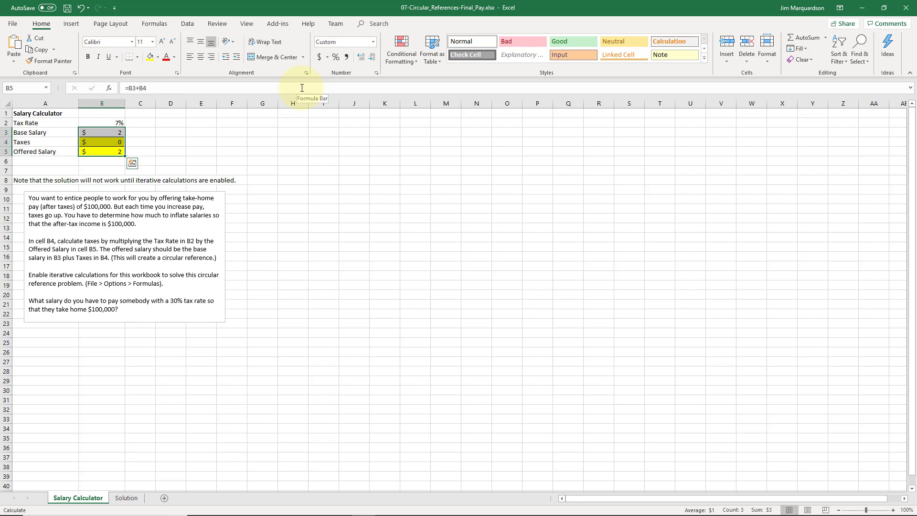
pyautogui.click(375, 58)
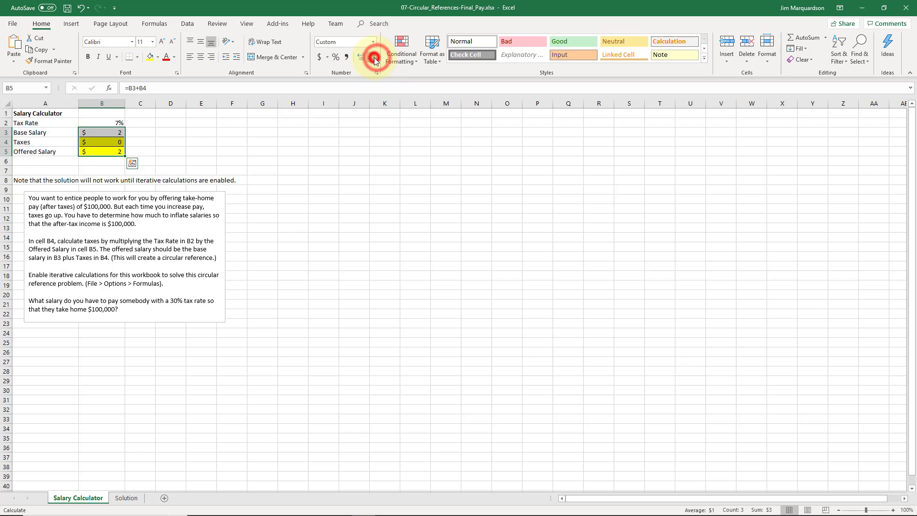
pyautogui.click(361, 57)
pyautogui.click(360, 57)
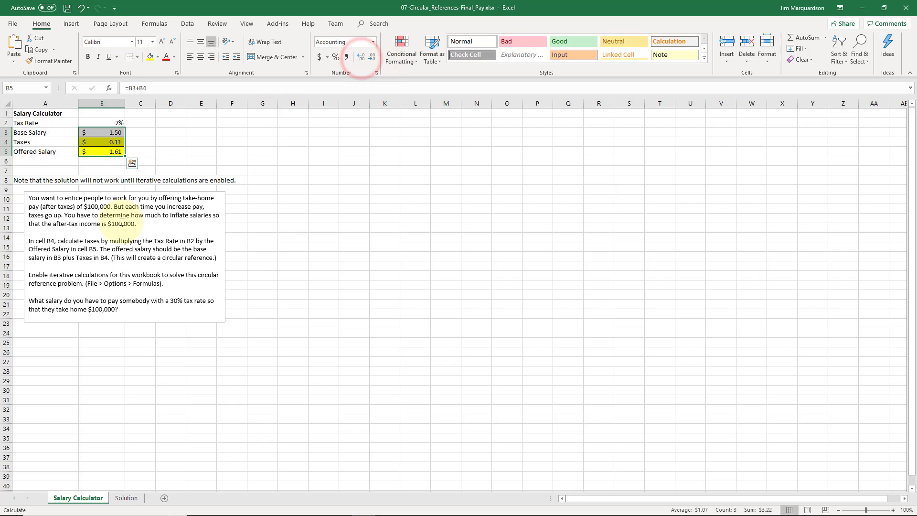
pyautogui.click(149, 150)
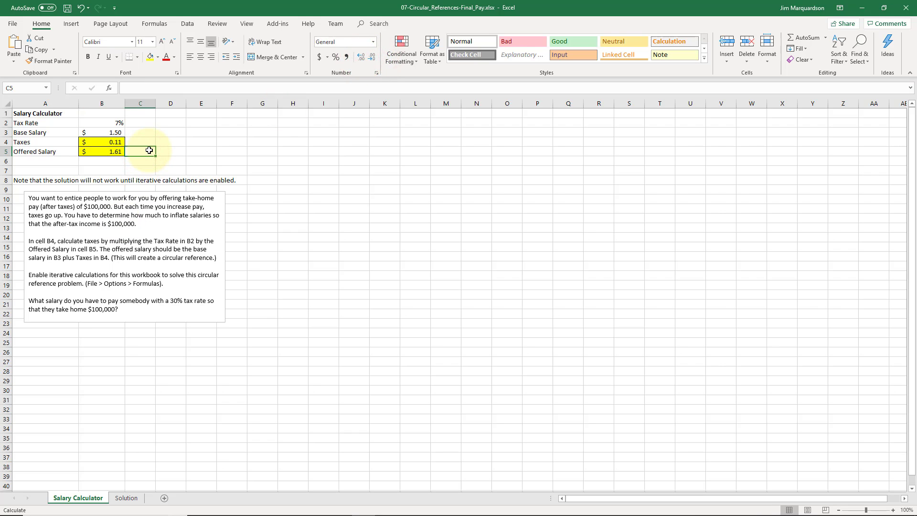
# - Review the trial amounts in B3 and B4, and undo the decimal formatting and the trial base salary and tax rate
pyautogui.press('Left')
pyautogui.press('Up')
pyautogui.press('Up')
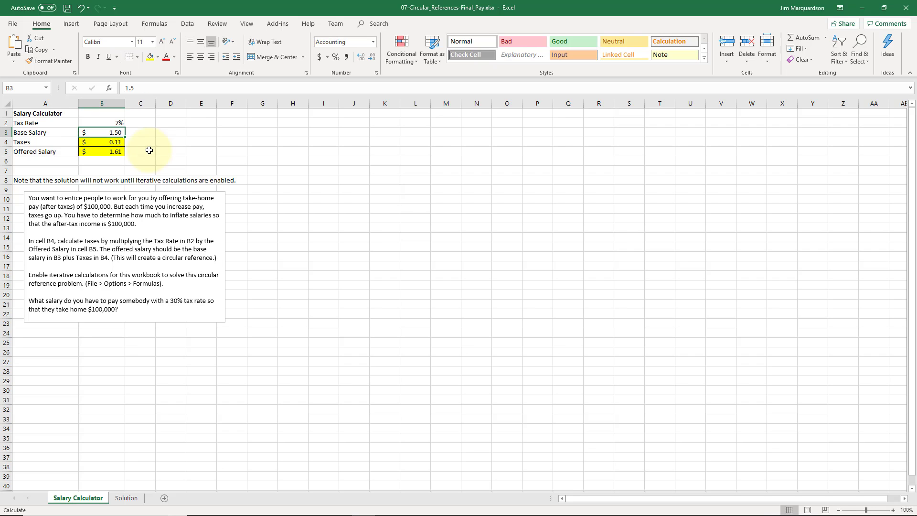
pyautogui.press('Down')
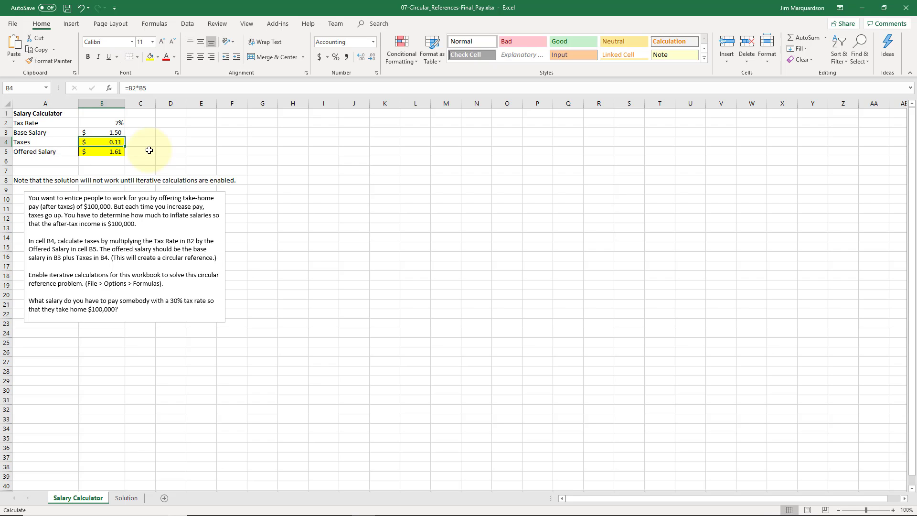
pyautogui.hotkey('ctrl', 'z')
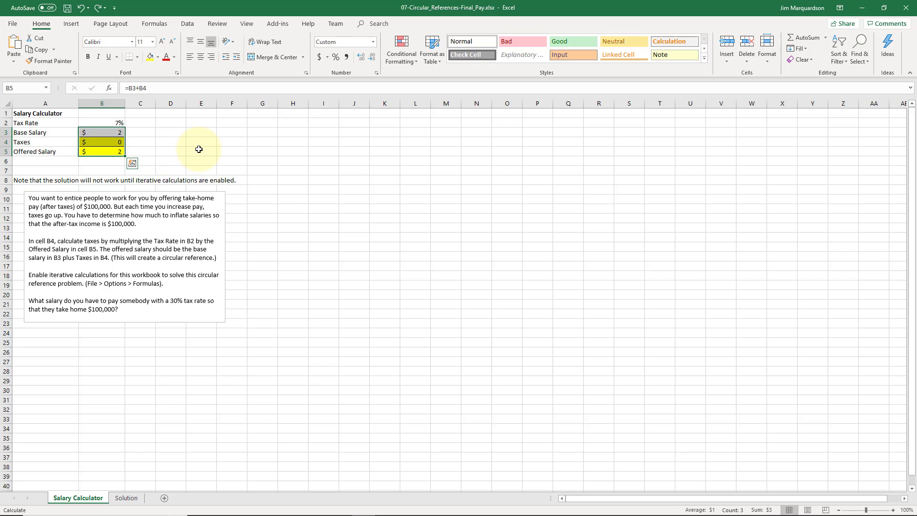
pyautogui.hotkey('ctrl', 'z')
pyautogui.hotkey('ctrl', 'z')
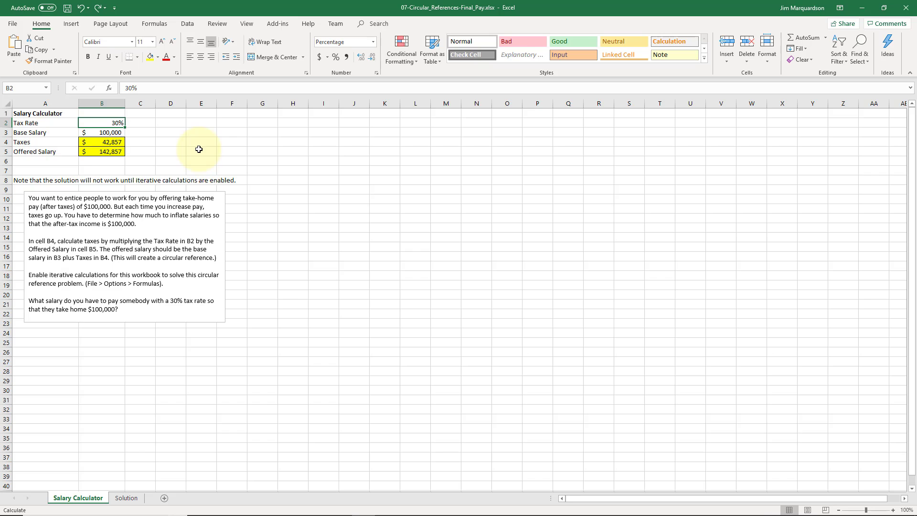
# - Check the tax rate row and the offered salary formula in B5
pyautogui.click(149, 123)
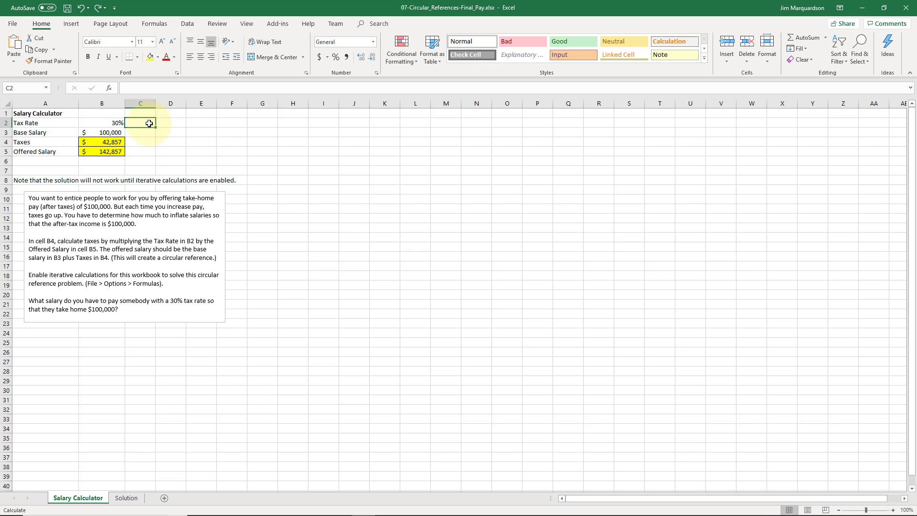
pyautogui.press('Left')
pyautogui.press('Left')
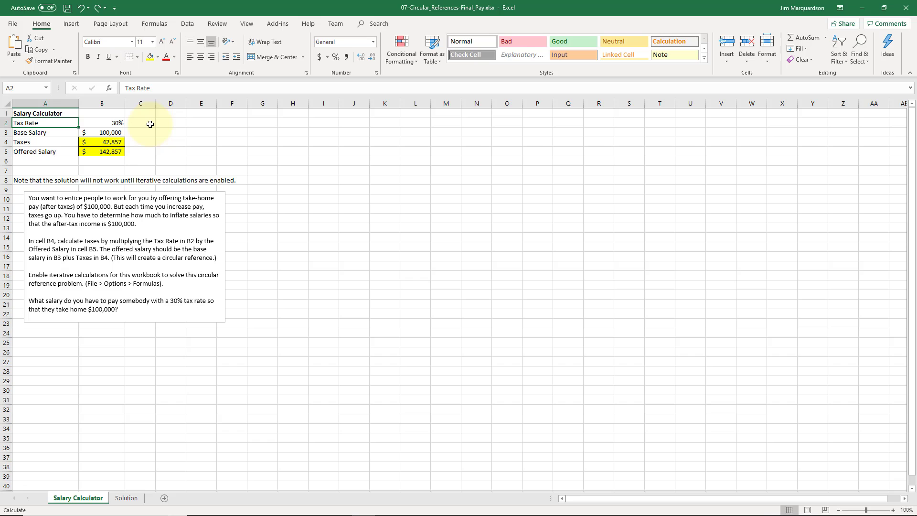
pyautogui.click(113, 151)
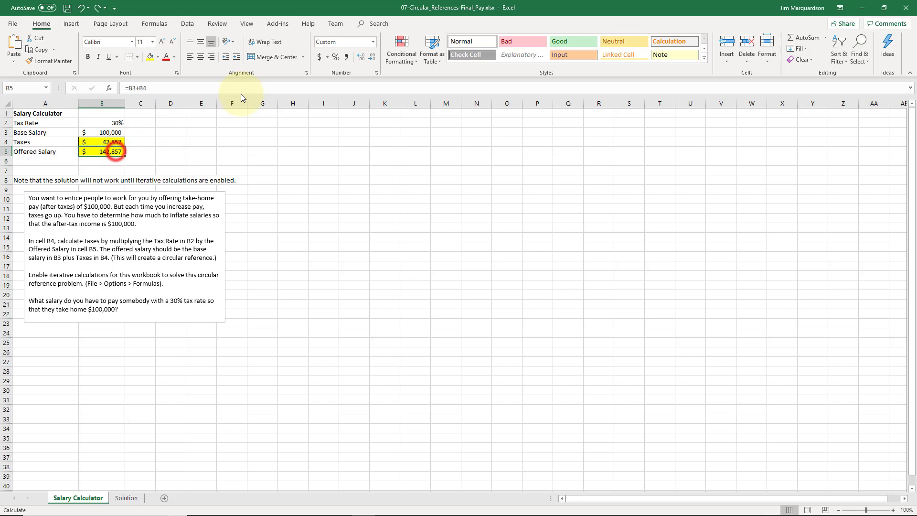